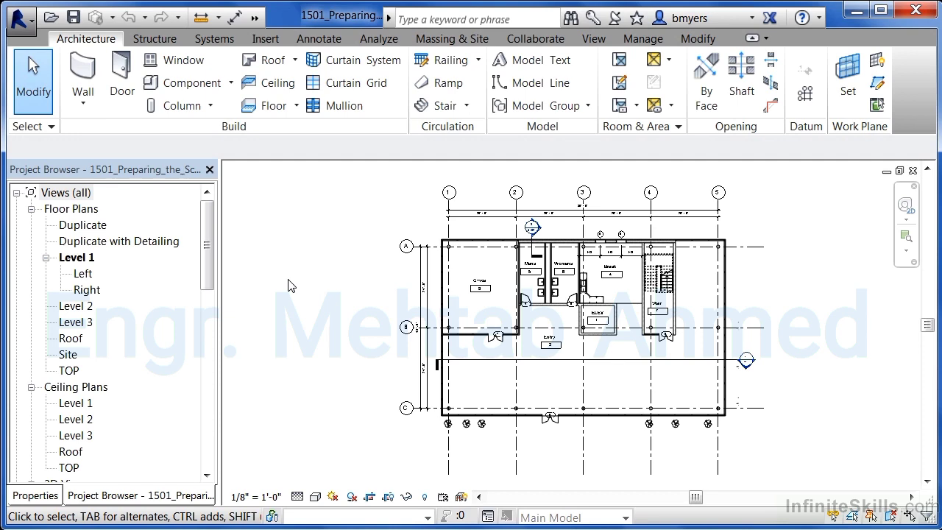
Open the Site plan and place a perspective camera southeast of the building, aimed northwest past the building toward the upper tree group
{"action": "double_click", "coordinate": [68, 355]}
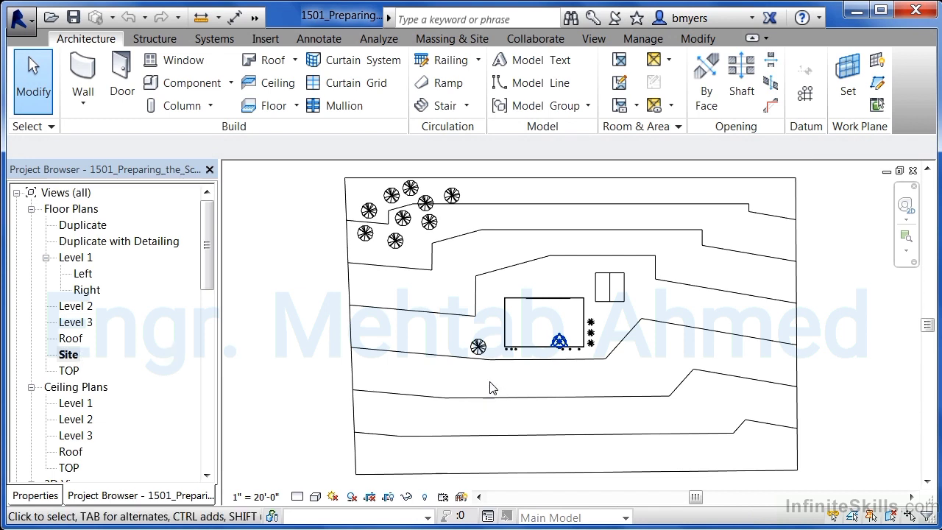
{"action": "left_click", "coordinate": [594, 38]}
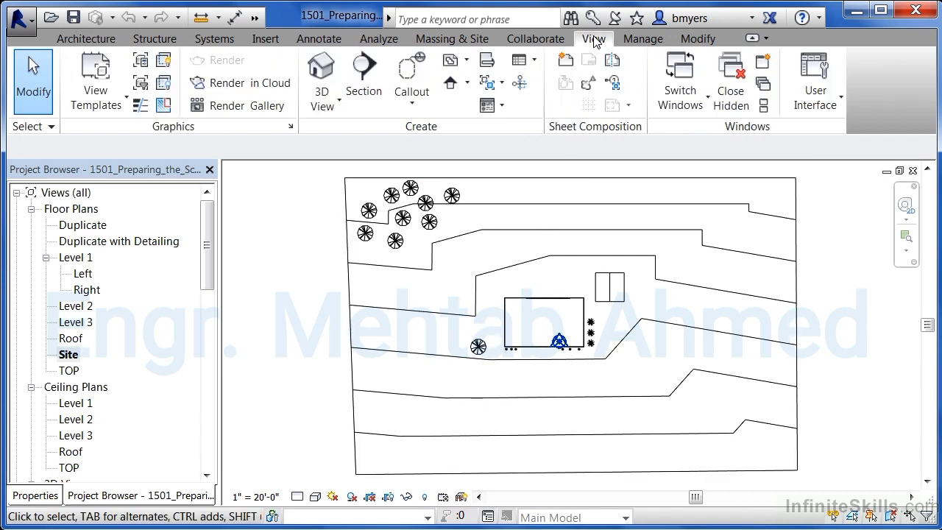
{"action": "left_click", "coordinate": [332, 110]}
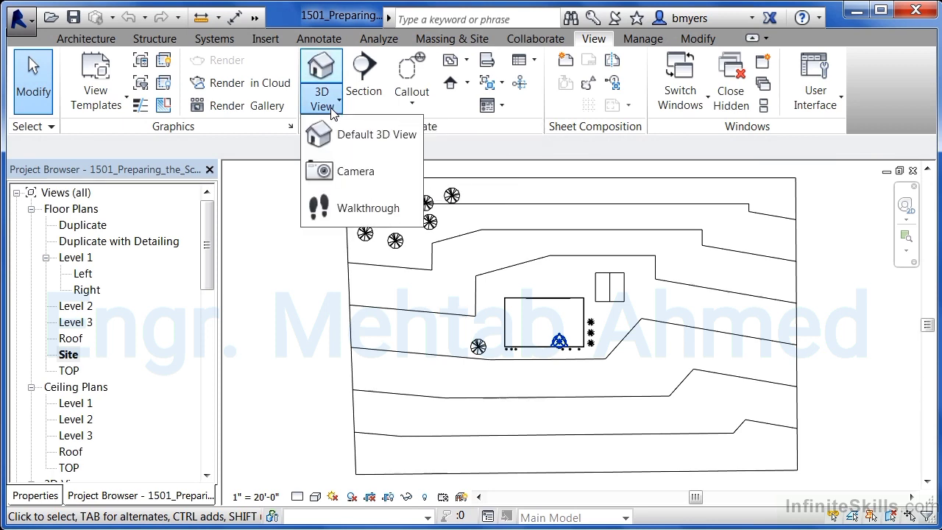
{"action": "left_click", "coordinate": [347, 180]}
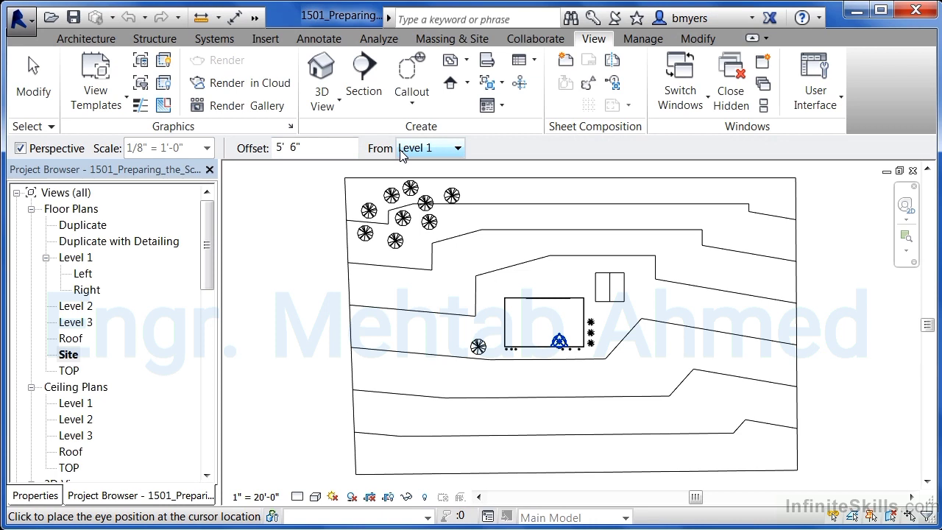
{"action": "left_click", "coordinate": [687, 445]}
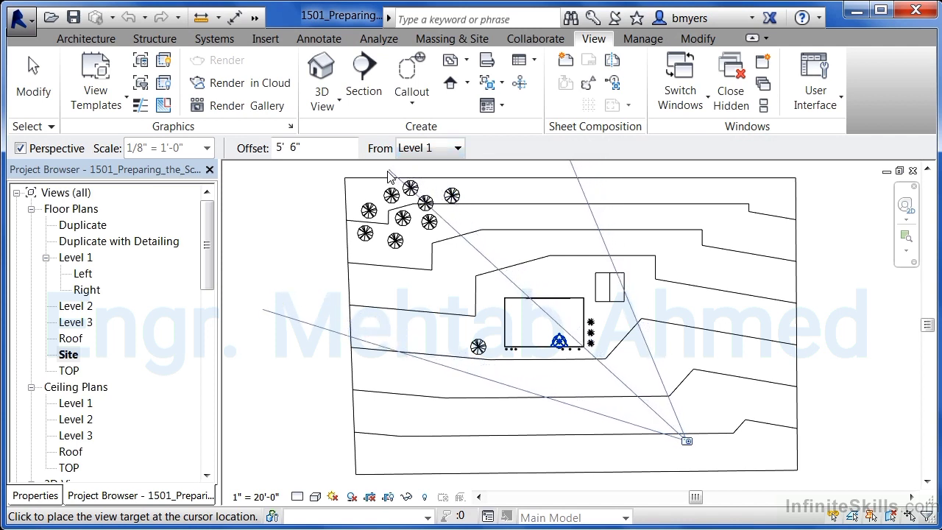
{"action": "left_click", "coordinate": [427, 167]}
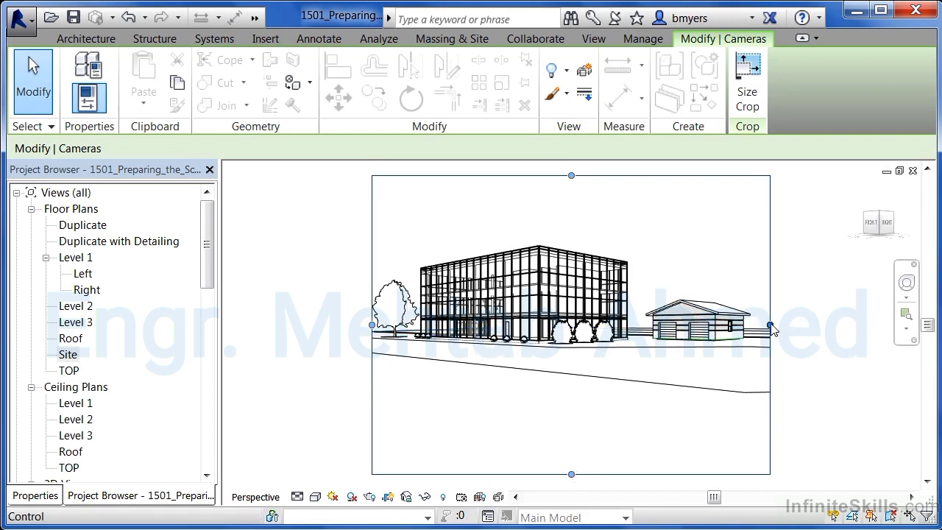
Tighten the camera view's crop region on all four sides around the building, the tree and the garage
{"action": "left_click_drag", "start_coordinate": [771, 325], "coordinate": [759, 325]}
{"action": "left_click_drag", "start_coordinate": [371, 324], "coordinate": [365, 326]}
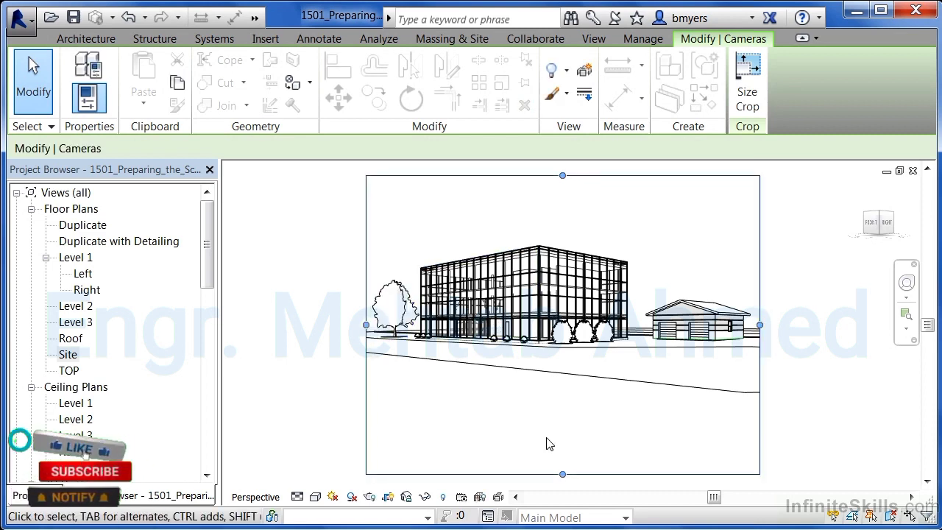
{"action": "left_click_drag", "start_coordinate": [563, 474], "coordinate": [554, 403]}
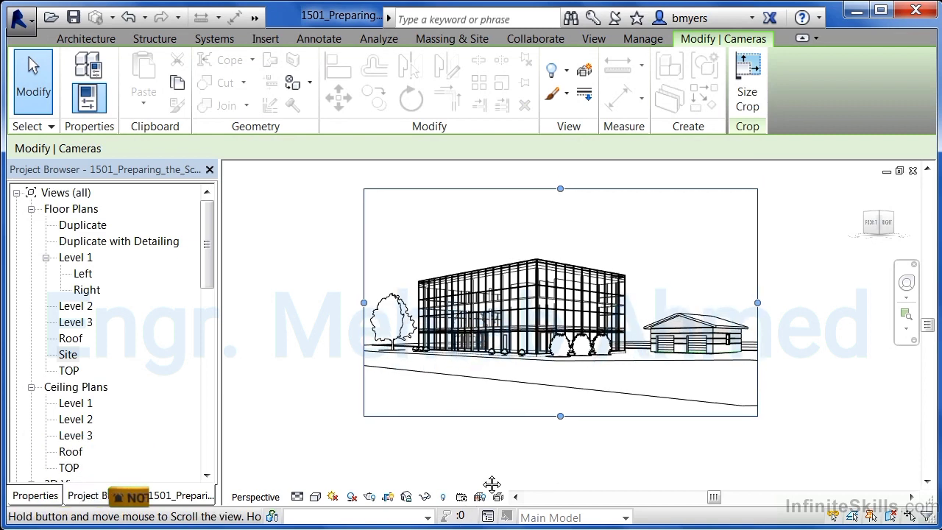
{"action": "left_click_drag", "start_coordinate": [559, 189], "coordinate": [553, 230]}
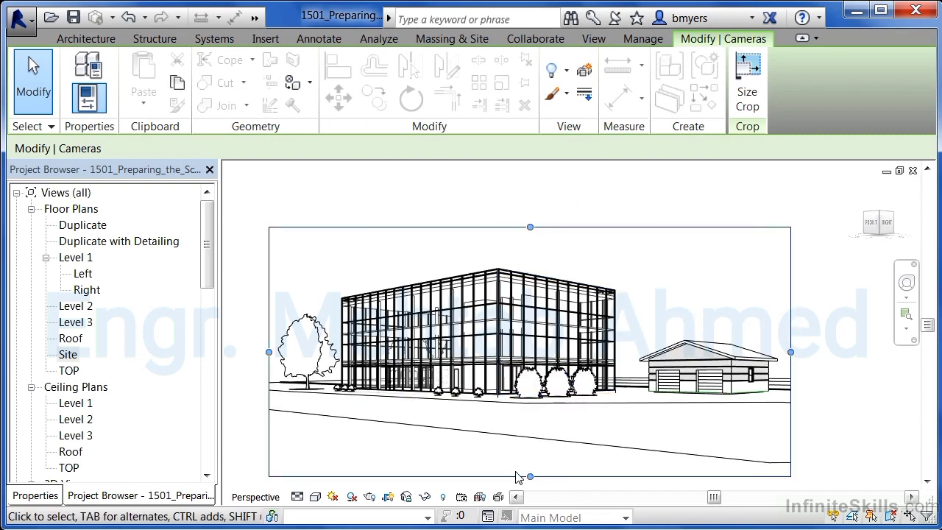
{"action": "scroll", "coordinate": [467, 454], "scroll_direction": "up", "scroll_amount": 1}
{"action": "middle_click_drag", "start_coordinate": [471, 454], "coordinate": [488, 446]}
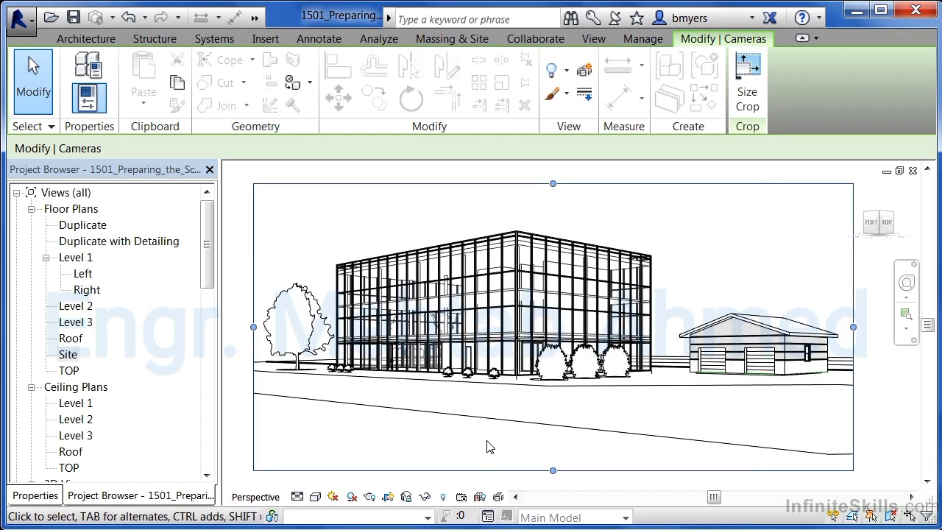
{"action": "left_click", "coordinate": [866, 449]}
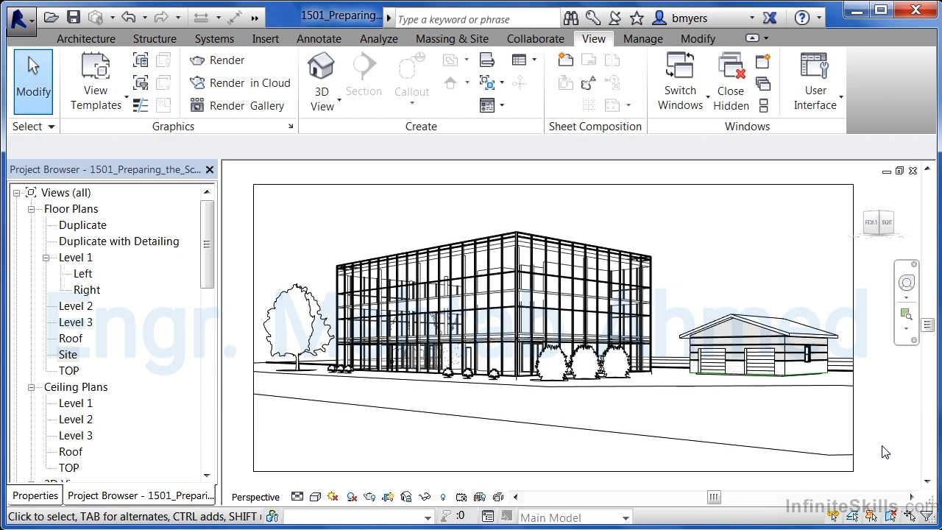
Preview the camera view in the Shaded visual style and switch it to Realistic
{"action": "left_click", "coordinate": [314, 498]}
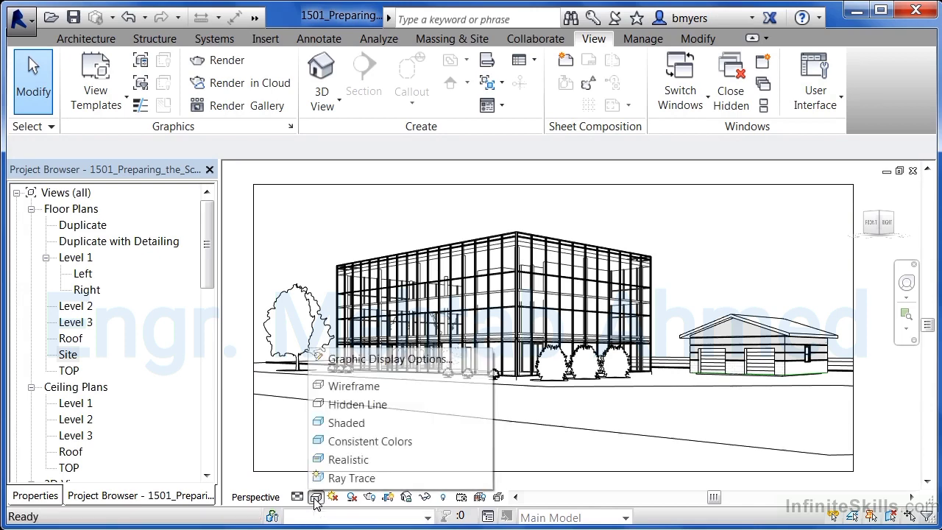
{"action": "left_click", "coordinate": [347, 423]}
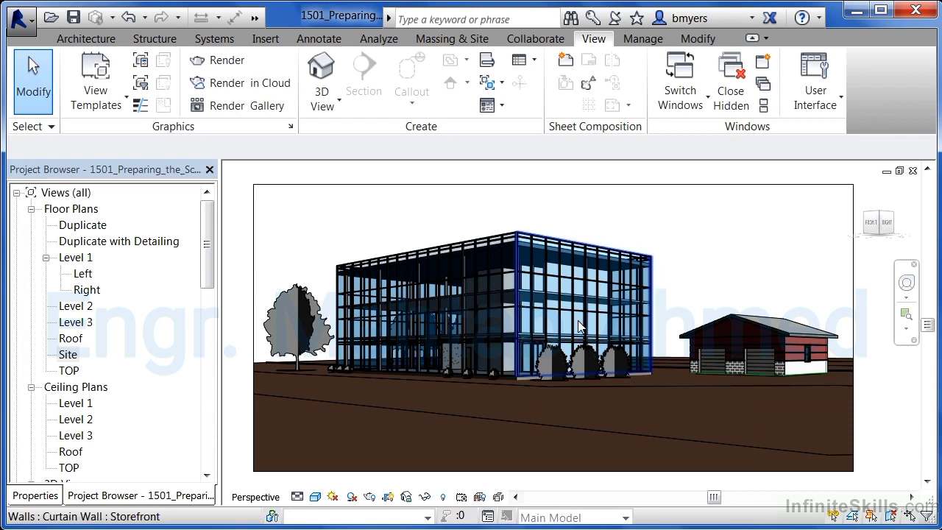
{"action": "left_click", "coordinate": [315, 497]}
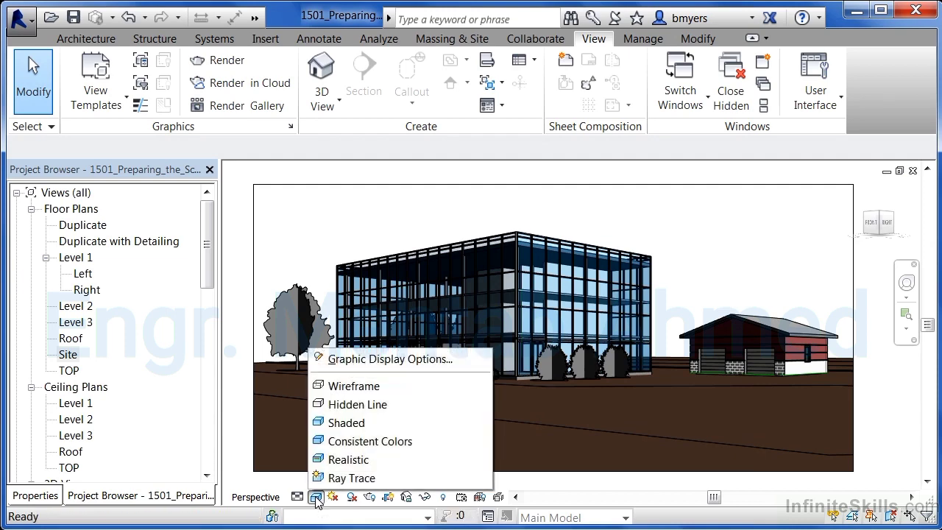
{"action": "left_click", "coordinate": [375, 460]}
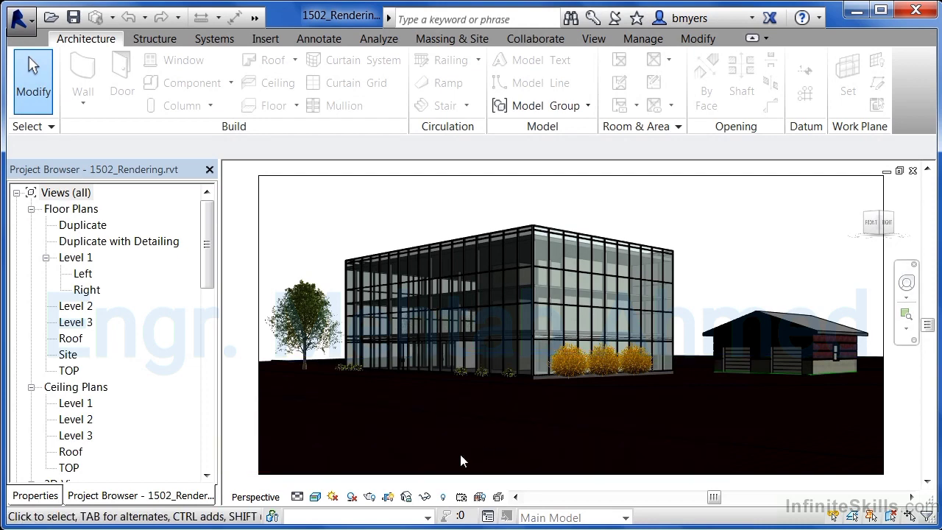
Open the rendering settings for the camera view and set the render quality to Medium
{"action": "left_click", "coordinate": [369, 497]}
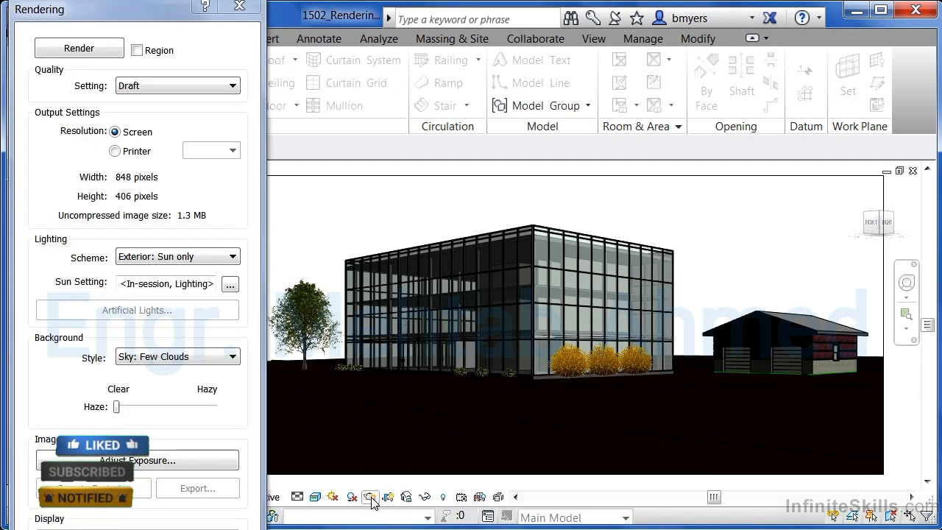
{"action": "left_click", "coordinate": [305, 324]}
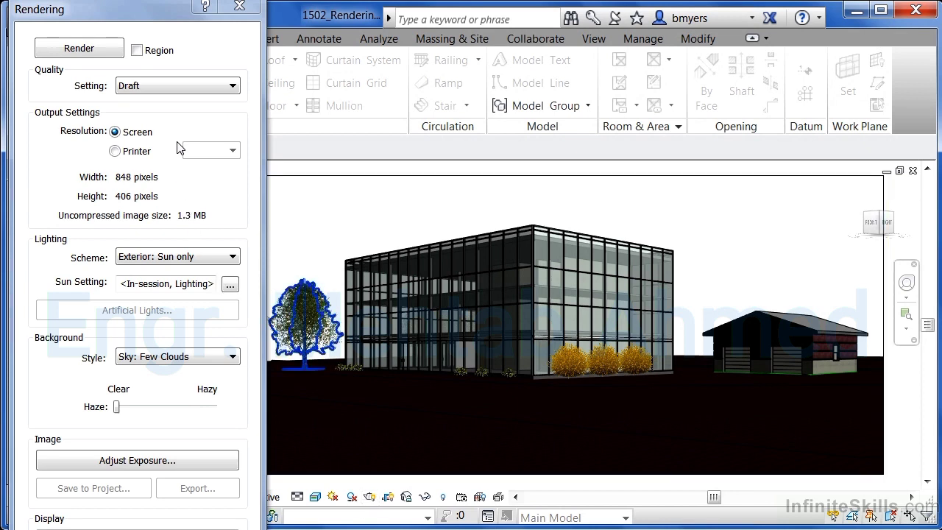
{"action": "left_click", "coordinate": [170, 89]}
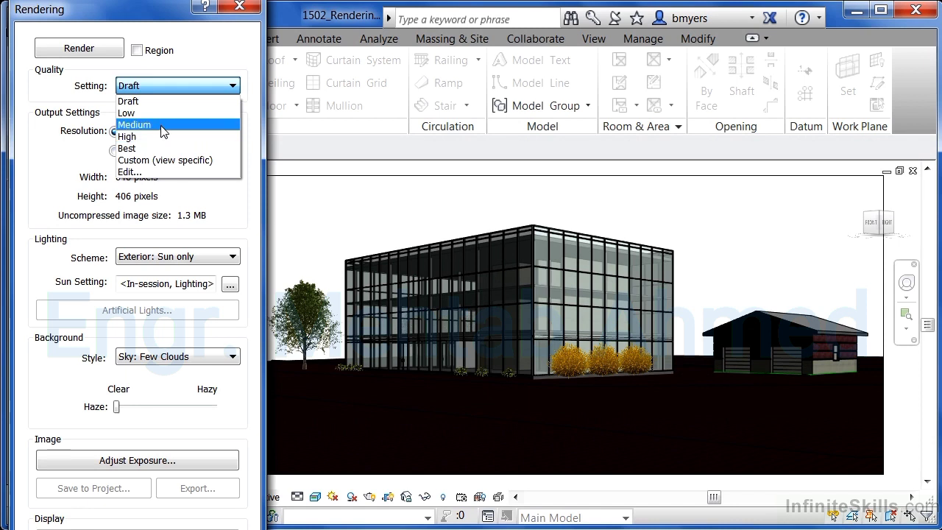
{"action": "left_click", "coordinate": [163, 131]}
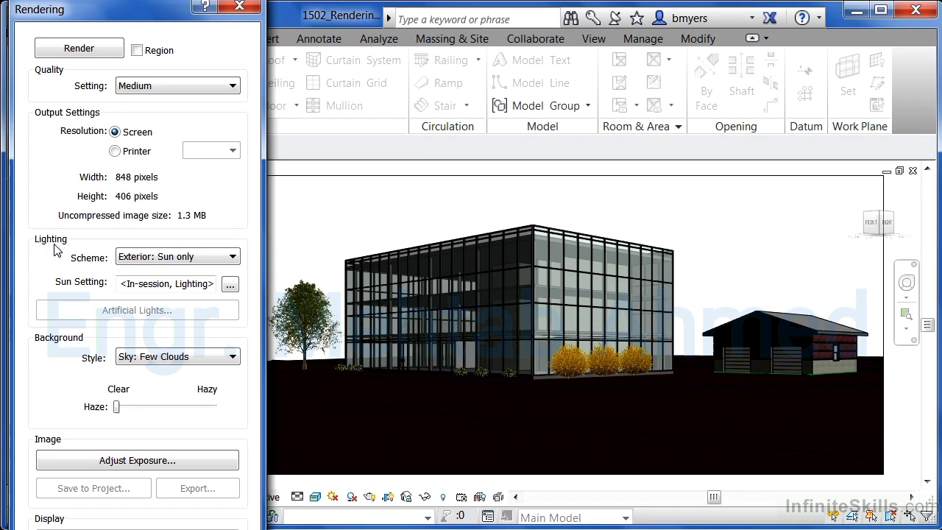
Render the view with the Exterior: Sun only lighting scheme and the Sky: Few Clouds background
{"action": "left_click", "coordinate": [199, 258]}
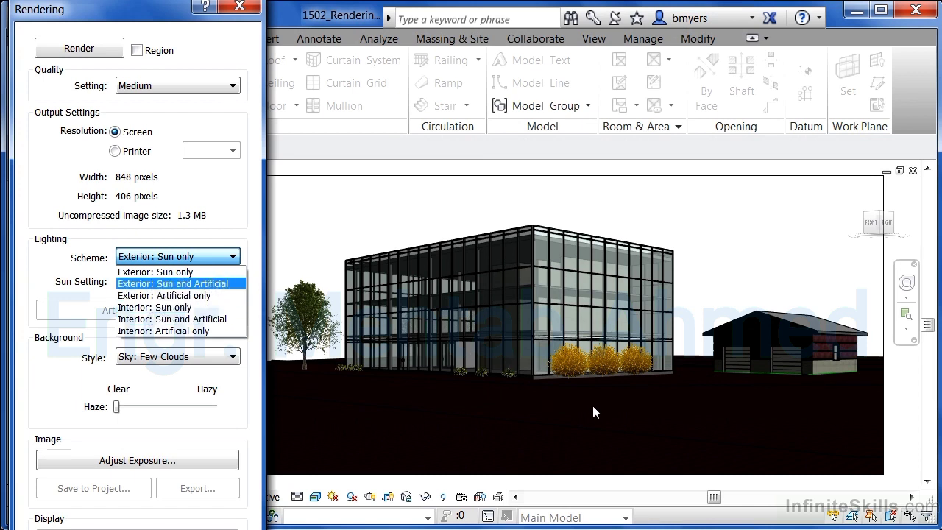
{"action": "left_click", "coordinate": [153, 272]}
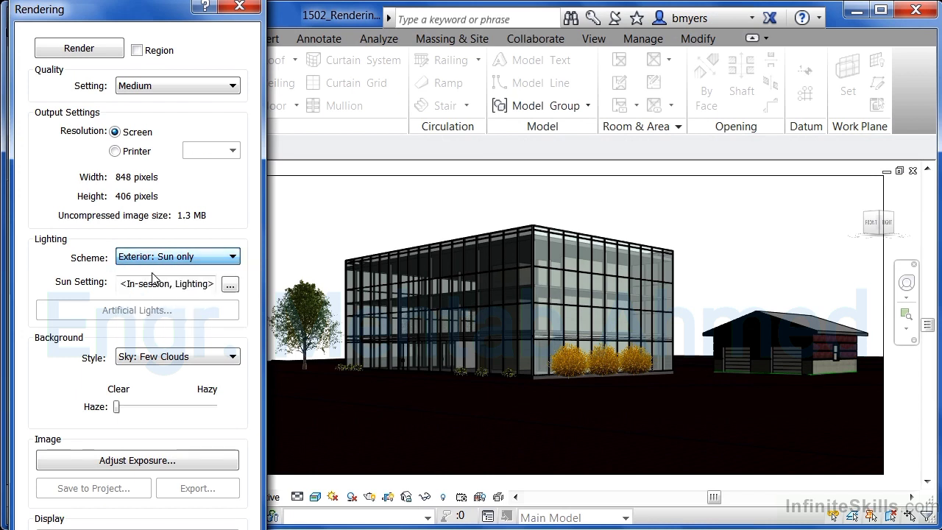
{"action": "left_click", "coordinate": [176, 359]}
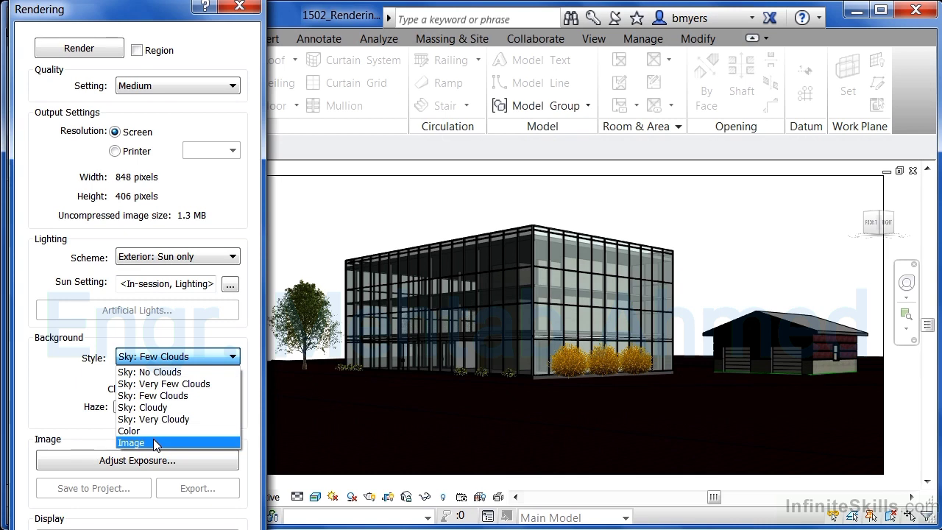
{"action": "left_click", "coordinate": [189, 396]}
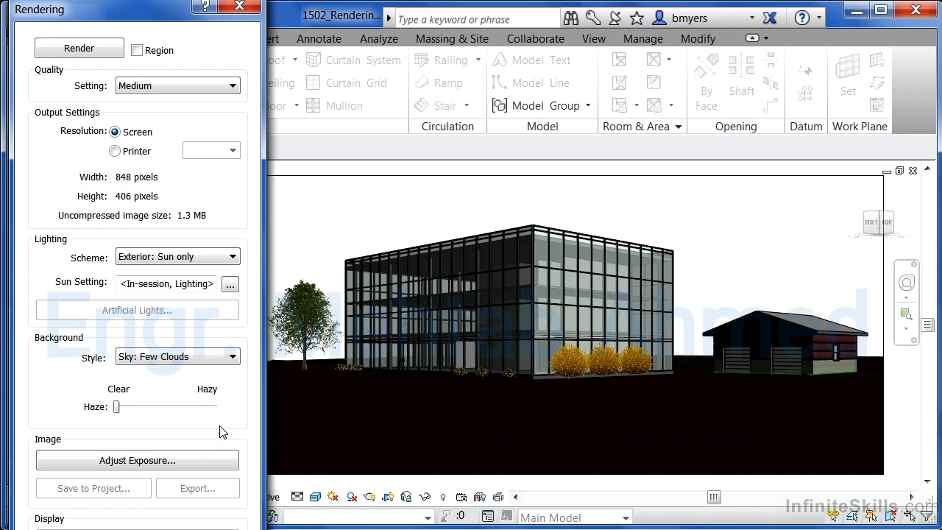
{"action": "left_click", "coordinate": [79, 49]}
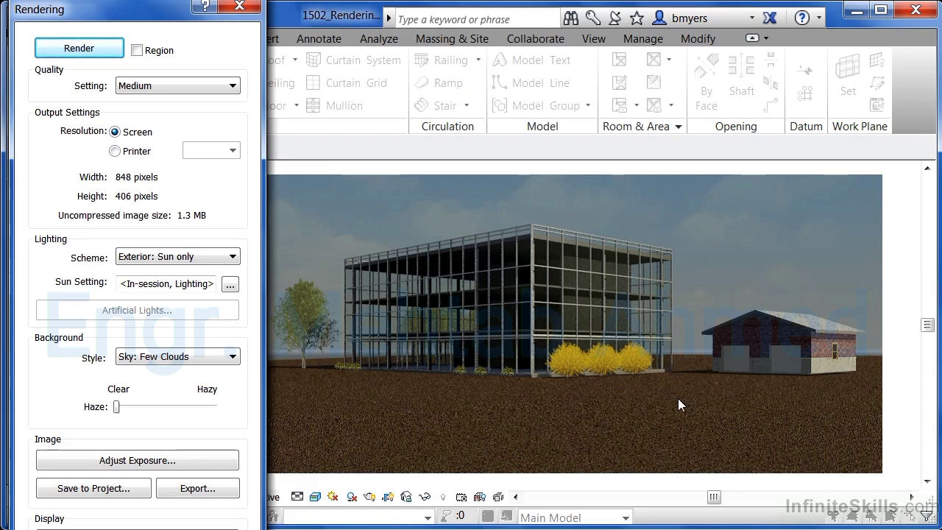
Review the available render quality levels and the exposure control settings for the rendered image
{"action": "left_click", "coordinate": [224, 88]}
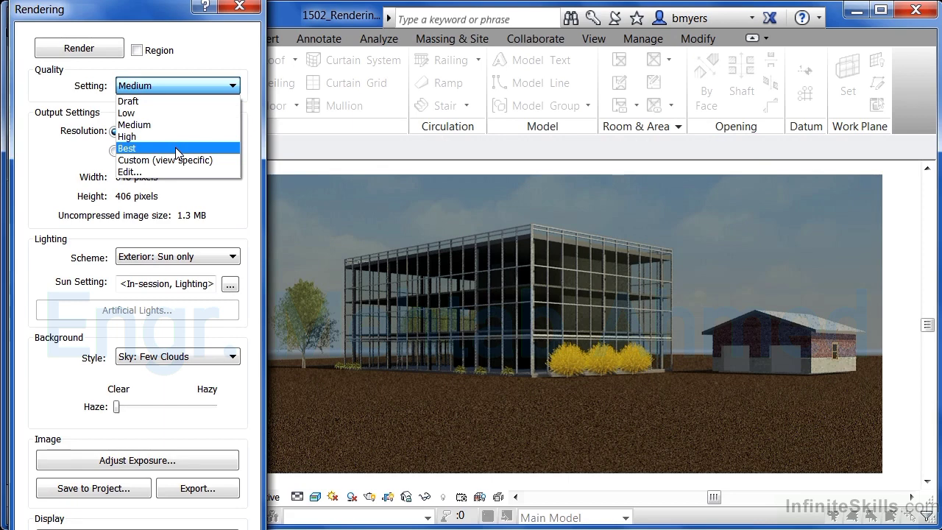
{"action": "left_click", "coordinate": [257, 230]}
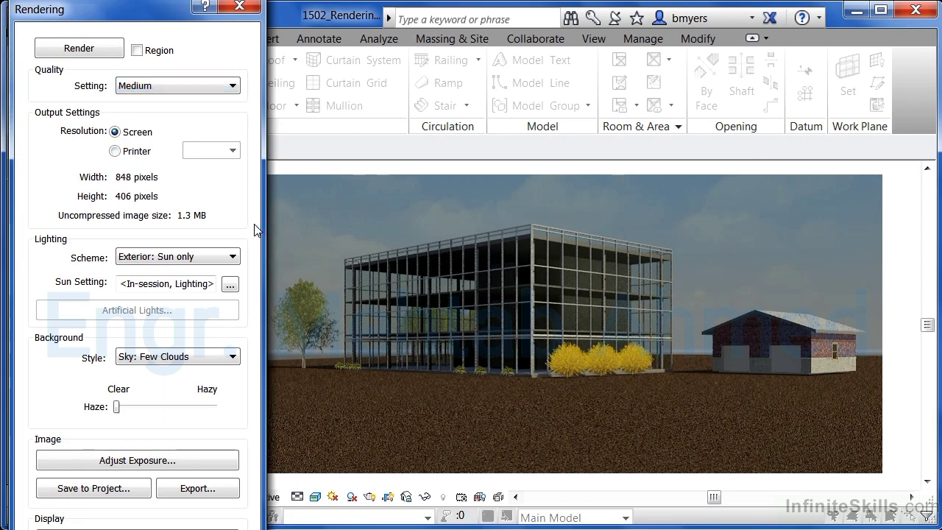
{"action": "left_click", "coordinate": [145, 463]}
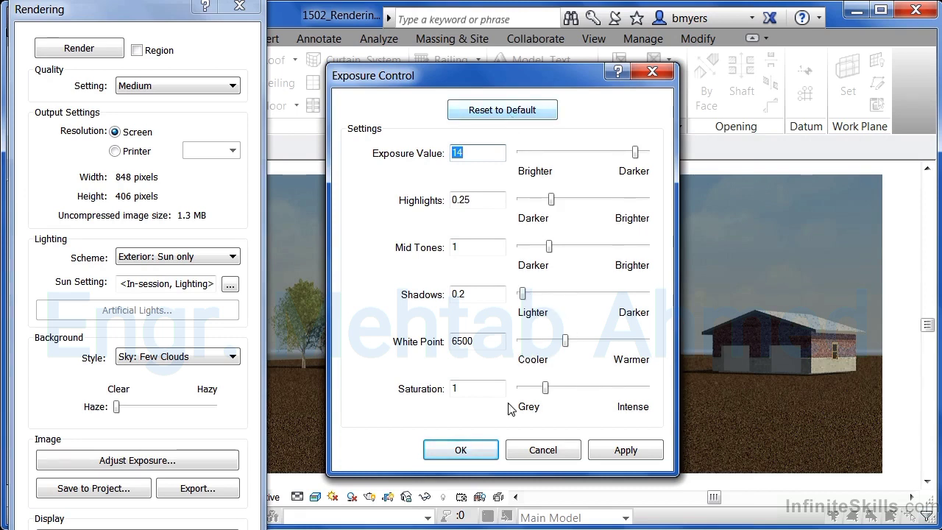
{"action": "left_click", "coordinate": [484, 449]}
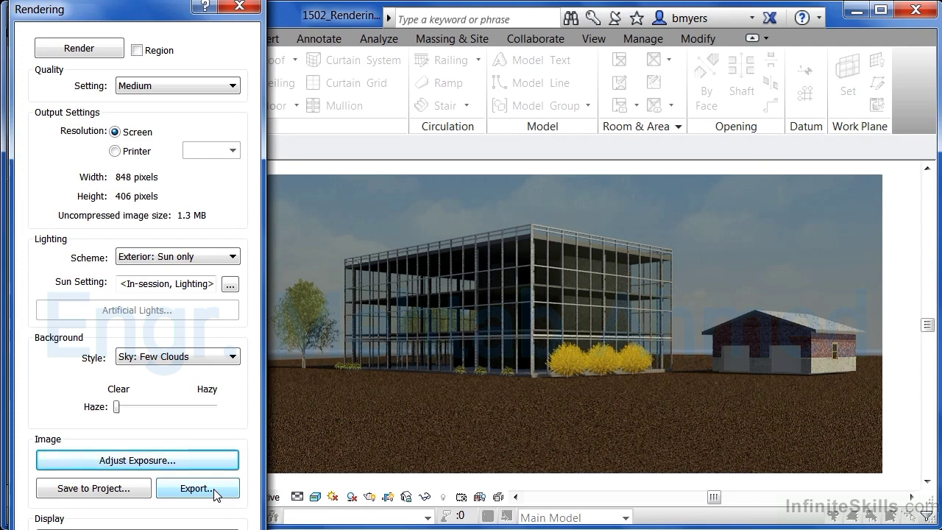
Save the rendered image to the project as "Rendering - Exterior" and close the rendering settings
{"action": "left_click", "coordinate": [100, 487]}
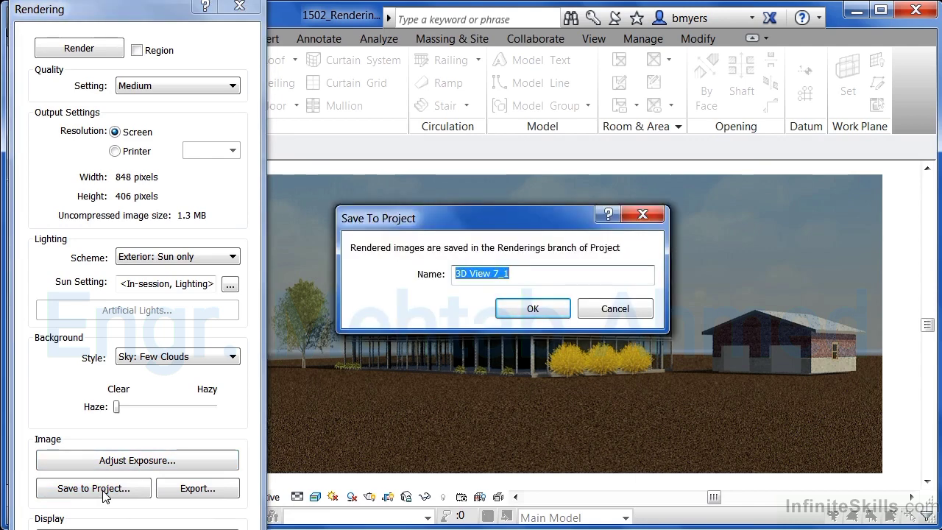
{"action": "type", "text": "Rendering"}
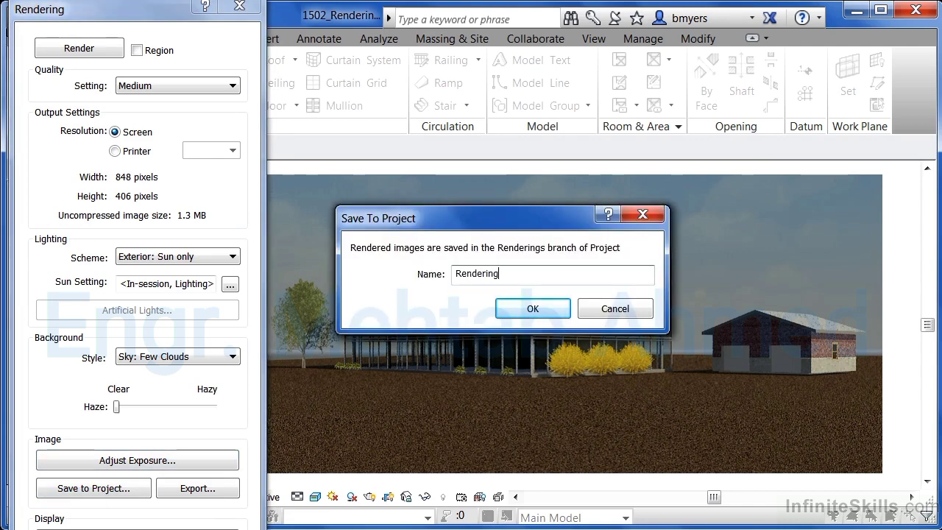
{"action": "type", "text": " - Exterior"}
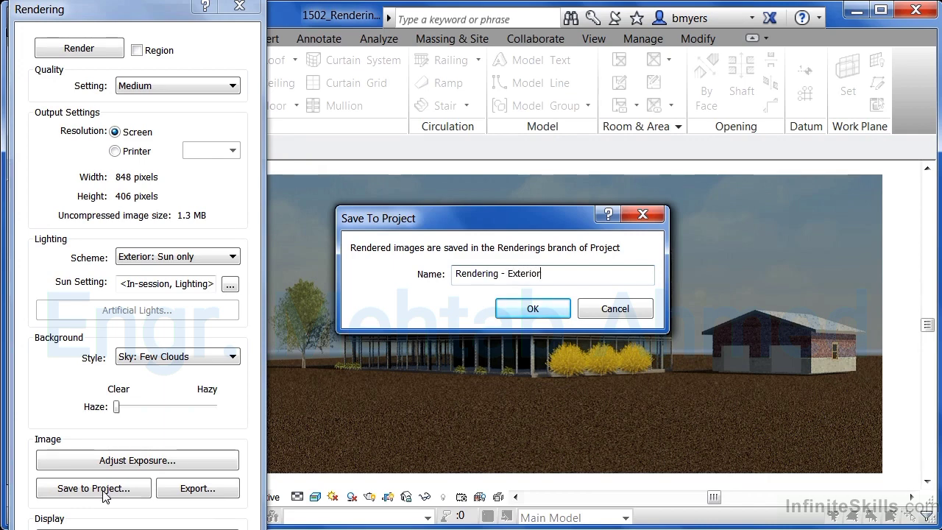
{"action": "left_click", "coordinate": [538, 304]}
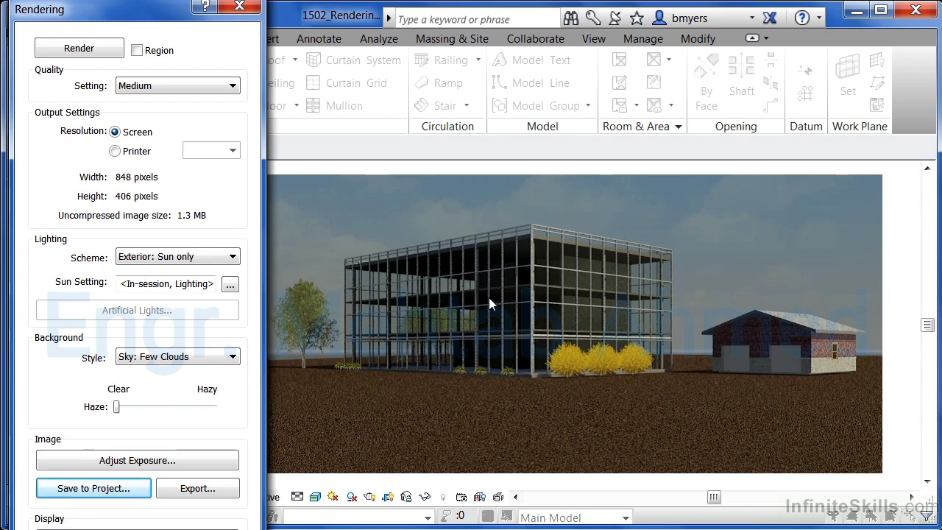
{"action": "left_click", "coordinate": [239, 9]}
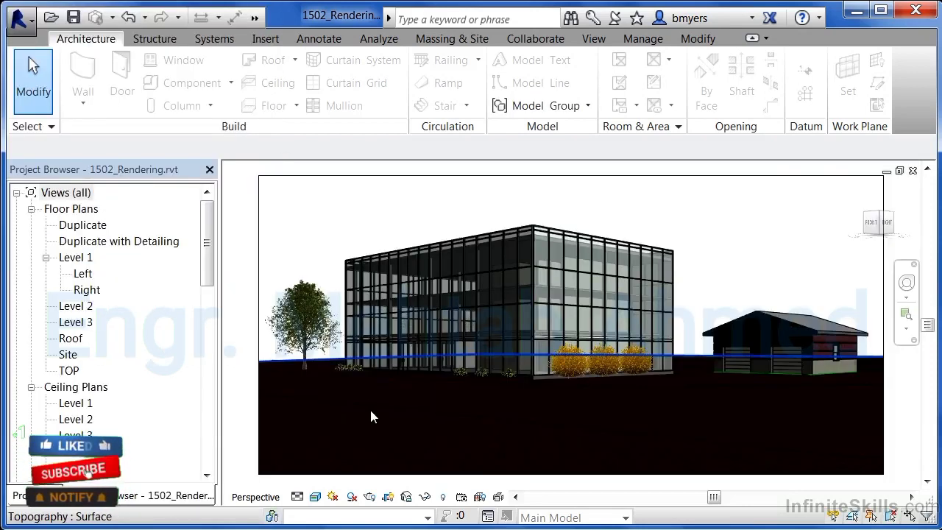